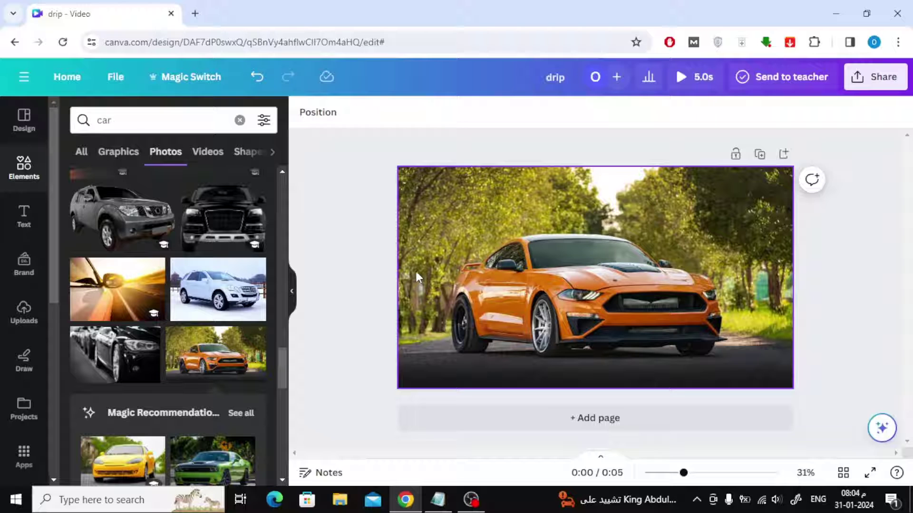
Step: Insert the orange car photo from the 'car' photo search results onto the page
left_click(217, 359)
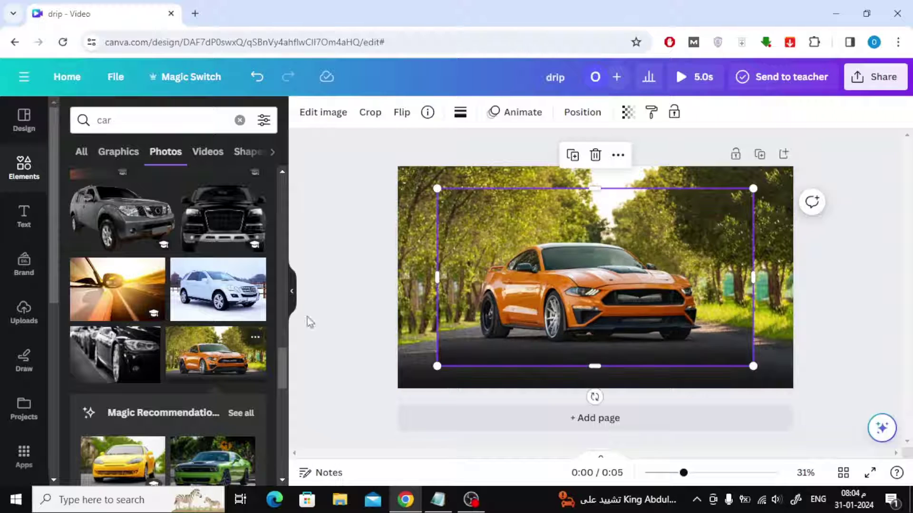
Step: Cut the added orange car out of its background with Background Remover
left_click(332, 118)
scroll(238, 285, "down", 2)
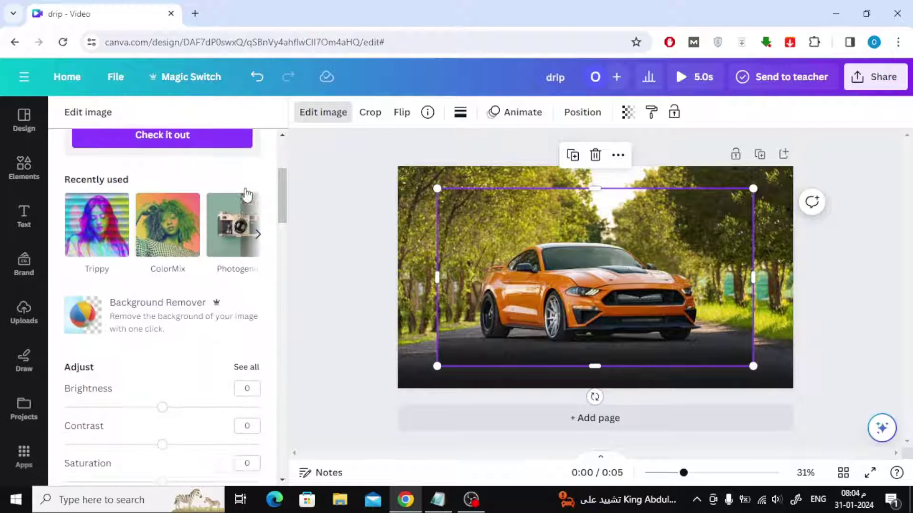
left_click(135, 301)
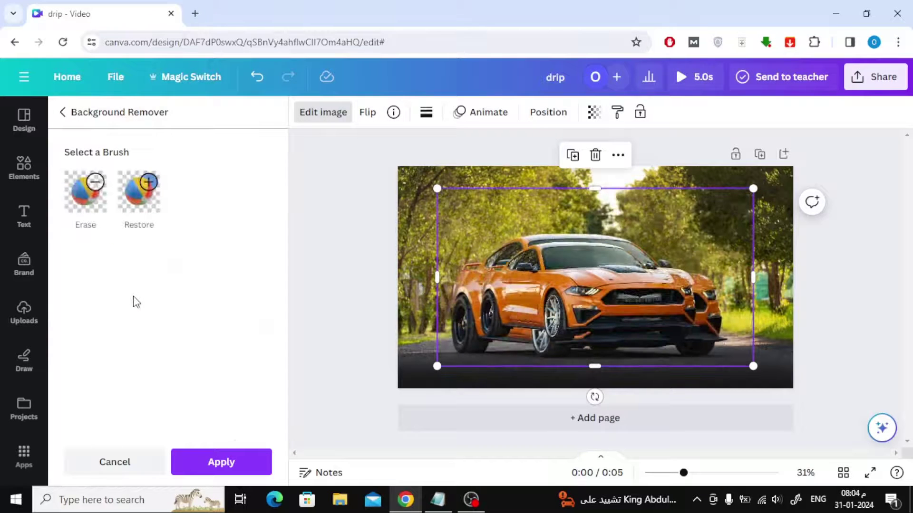
Step: Apply the Photogenic Outrun filter to the cut-out car, turning it vivid purple
left_click(63, 112)
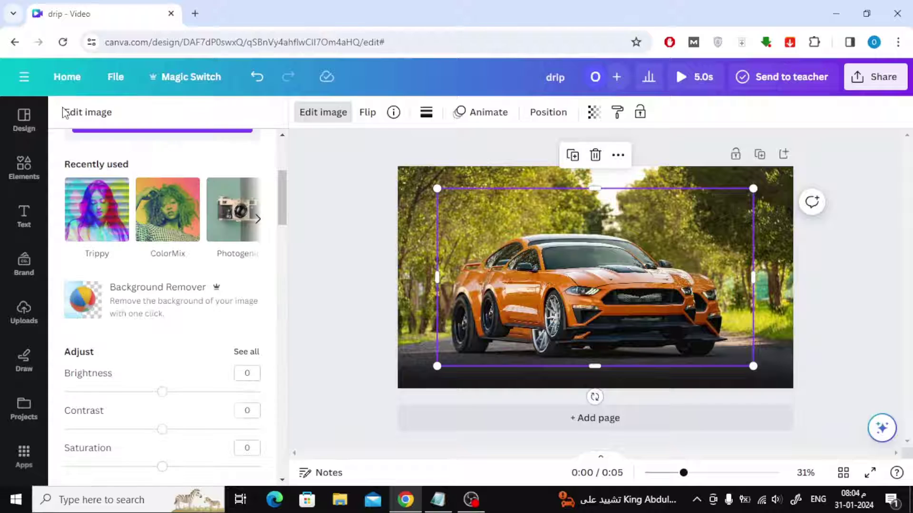
scroll(200, 252, "down", 1)
scroll(198, 252, "down", 10)
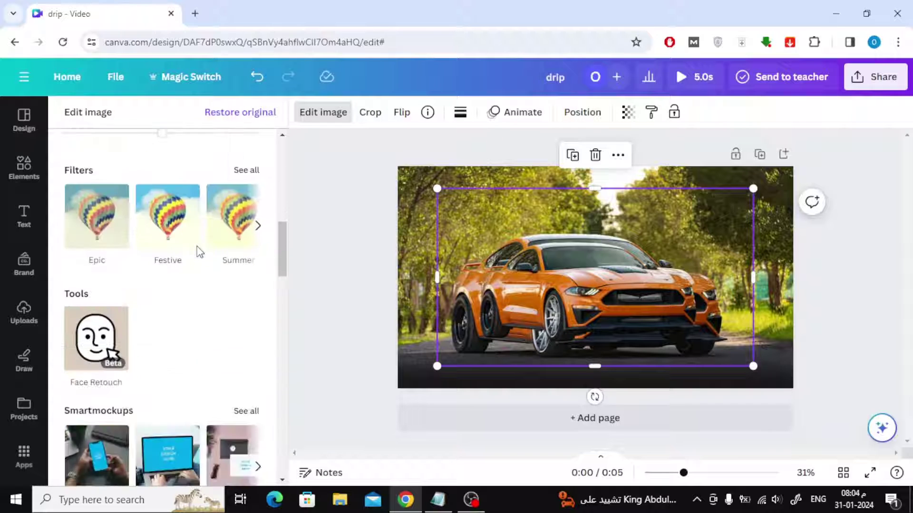
scroll(198, 253, "down", 3)
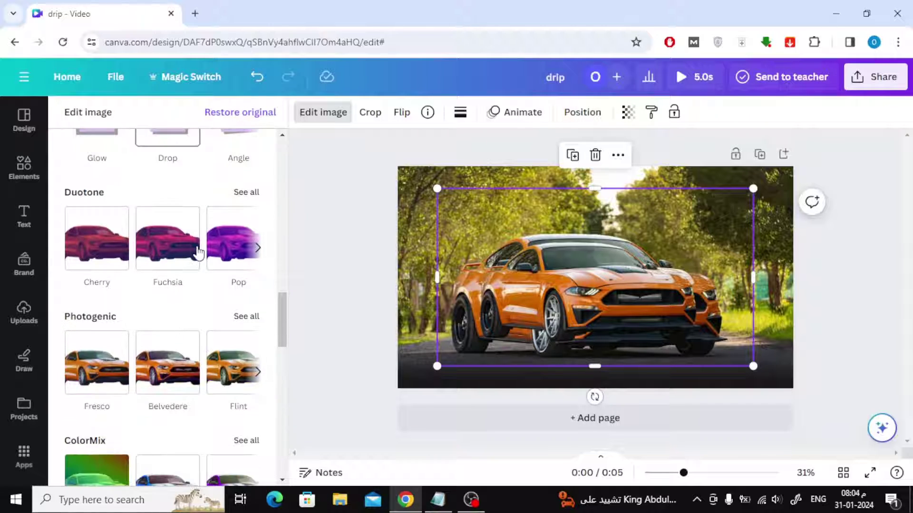
left_click(256, 322)
scroll(217, 249, "down", 15)
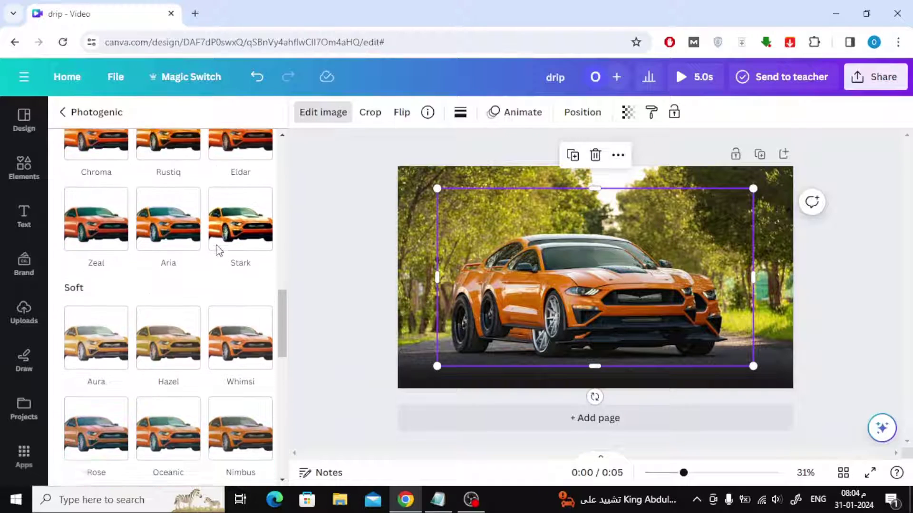
scroll(219, 250, "down", 8)
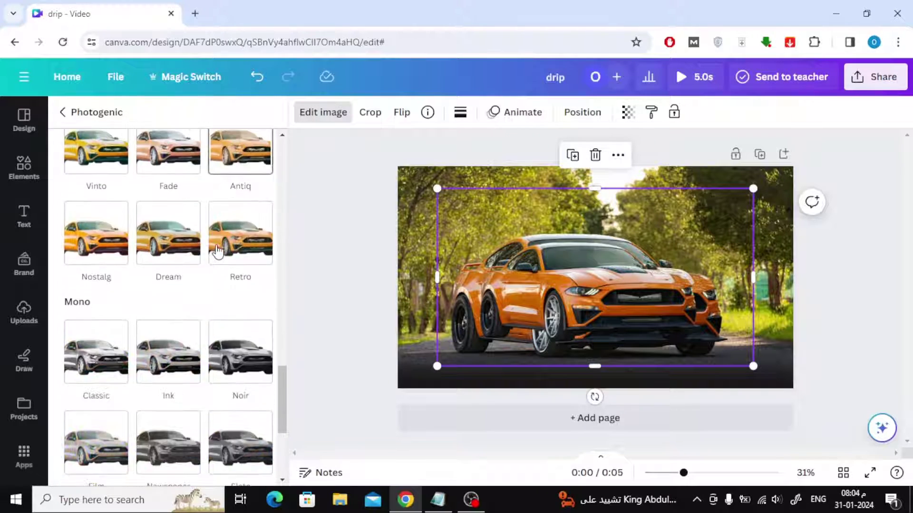
scroll(218, 251, "down", 5)
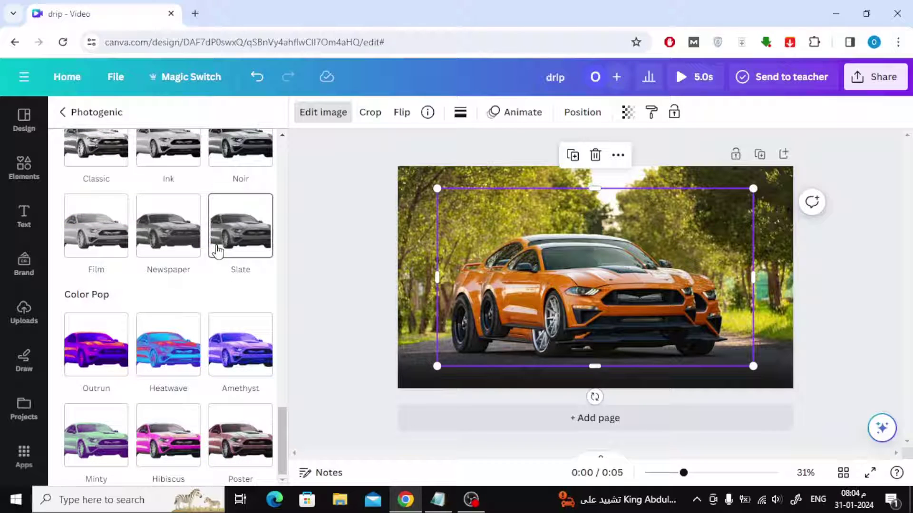
left_click(93, 353)
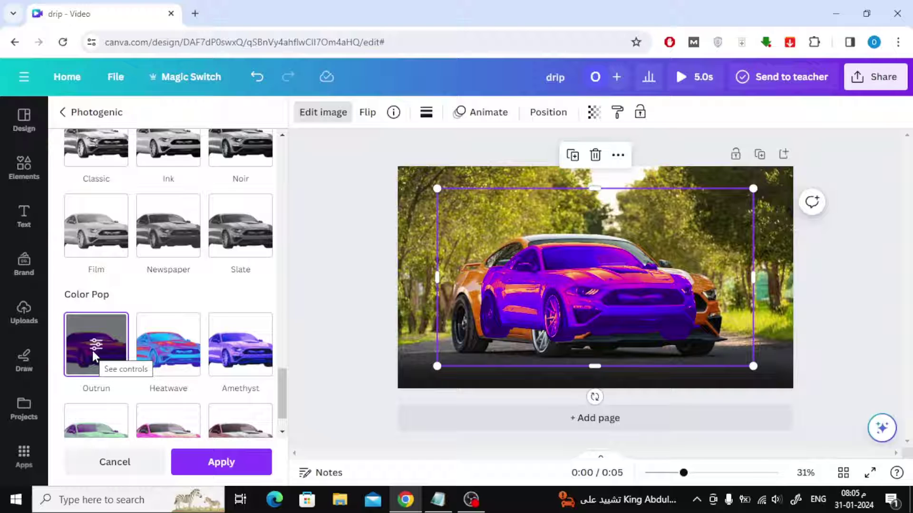
left_click(221, 462)
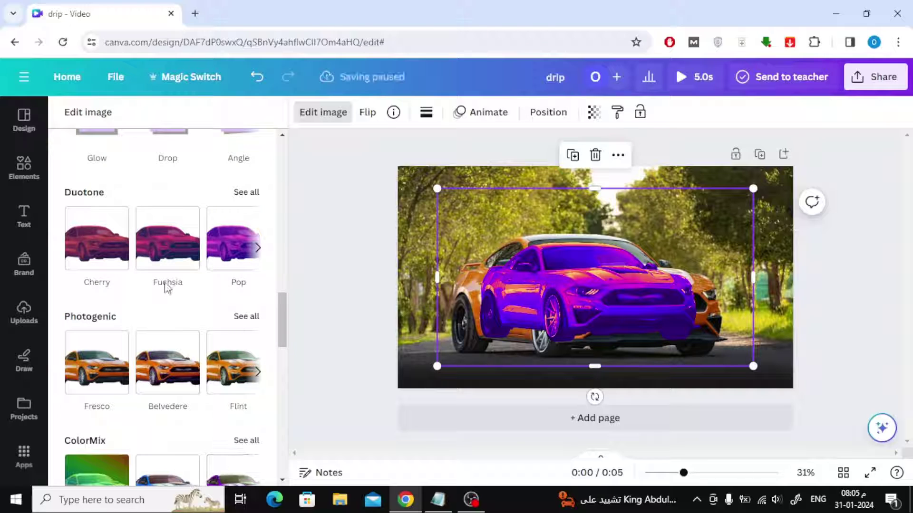
scroll(168, 293, "down", 4)
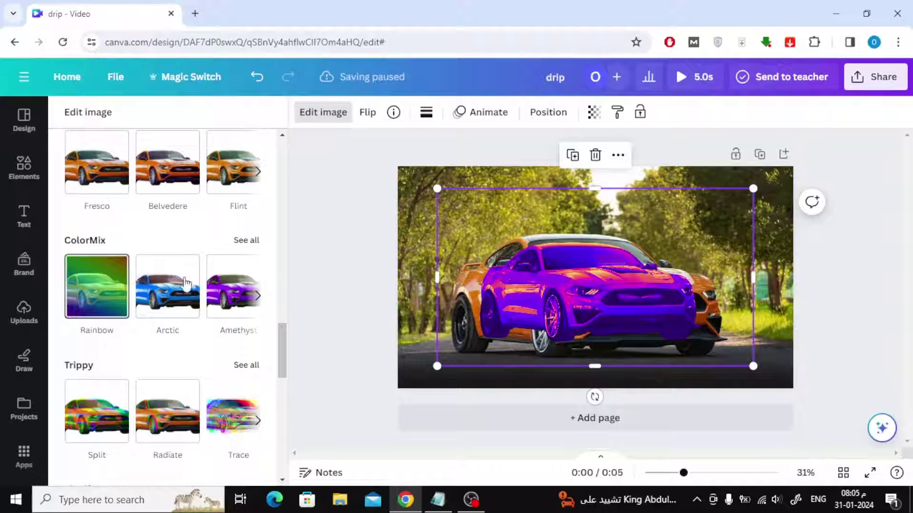
Step: Add the ColorMix Glow effect to the car with Strength set to 0.8
left_click(248, 240)
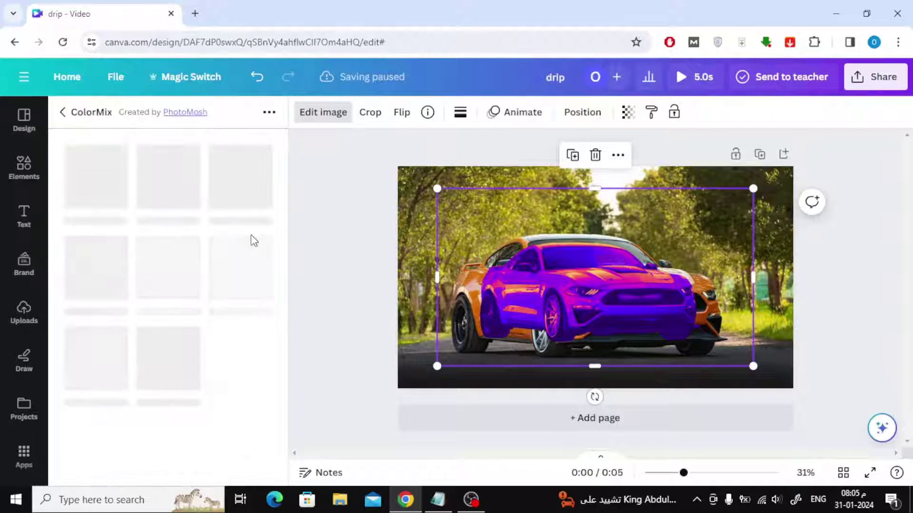
left_click(239, 369)
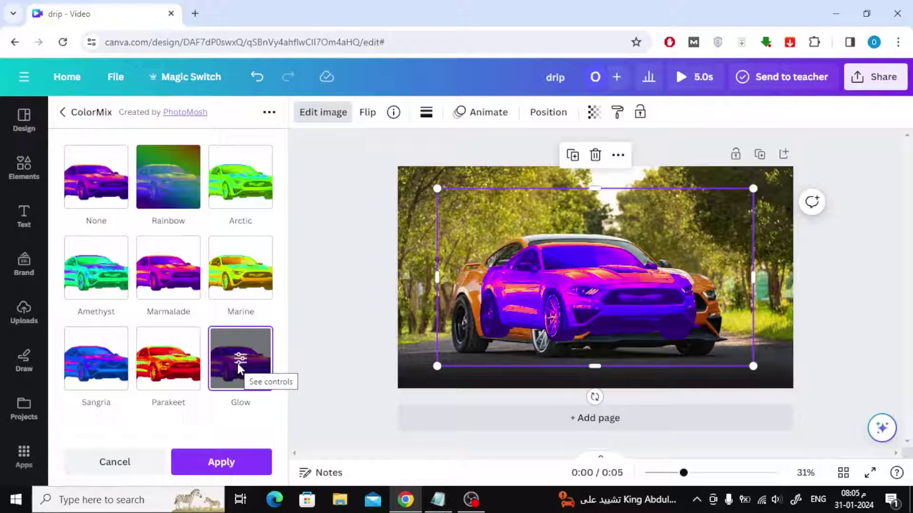
left_click(237, 363)
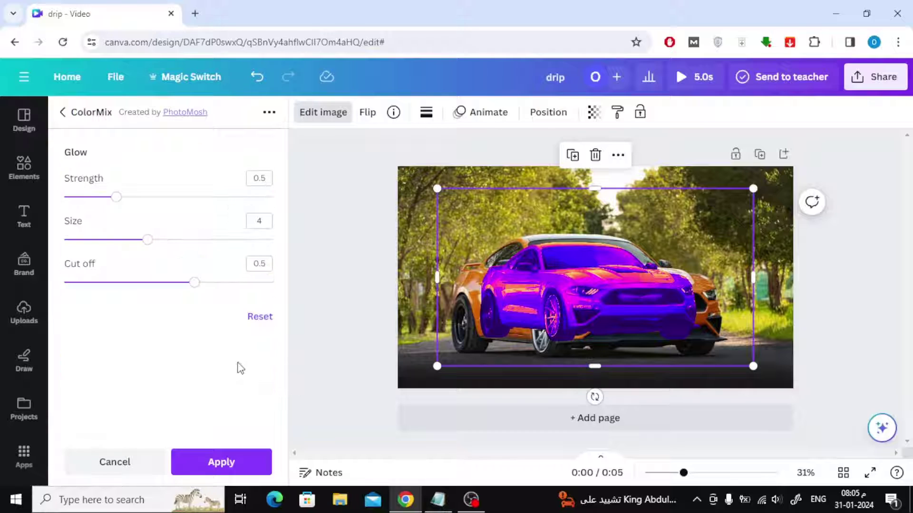
double_click(268, 177)
type("0")
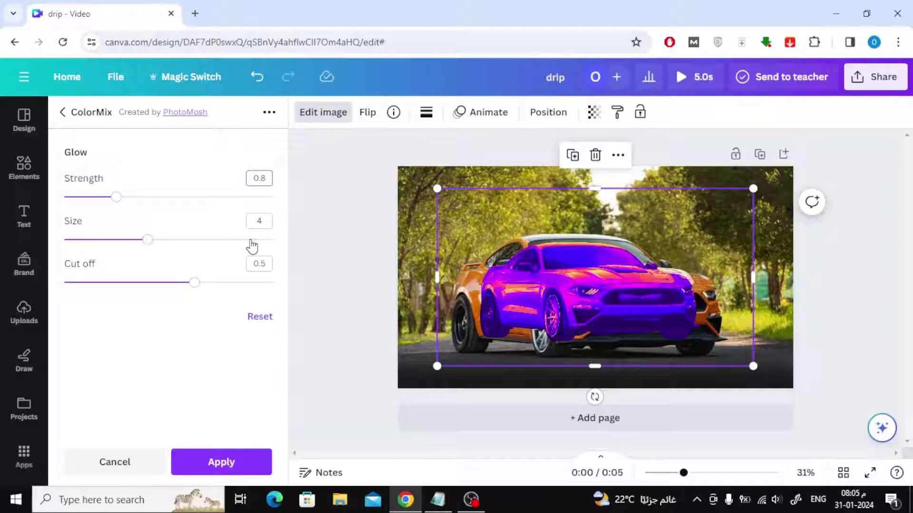
left_click(258, 221)
left_click(216, 461)
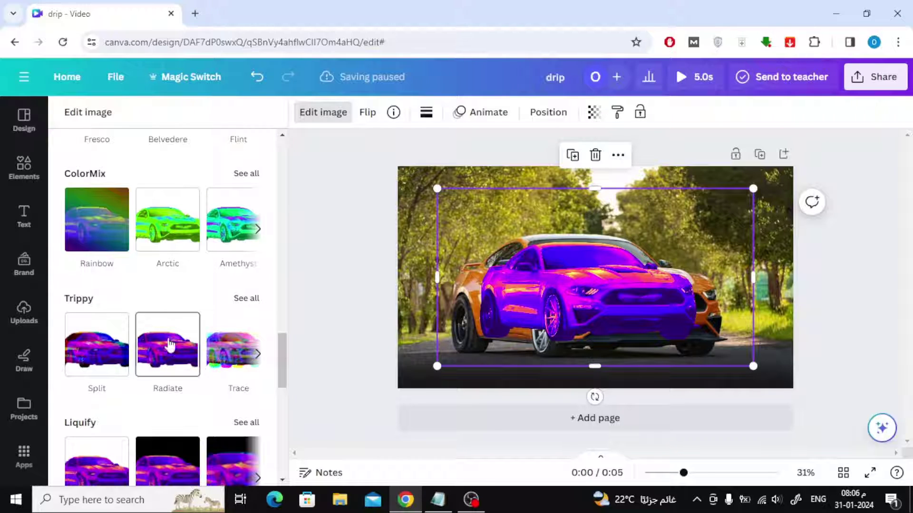
Step: Apply the Trippy Stencil effect with RGB Shift Amount at 0 for white line art on black
left_click(251, 299)
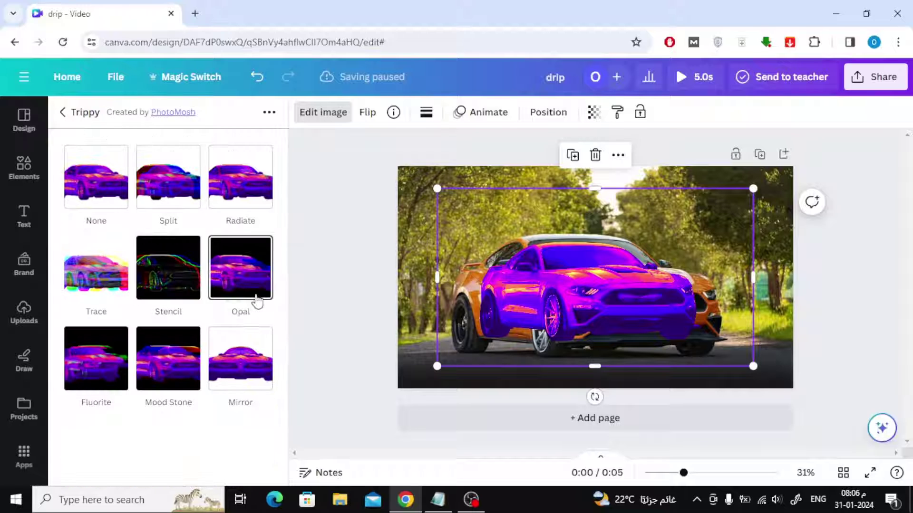
left_click(175, 277)
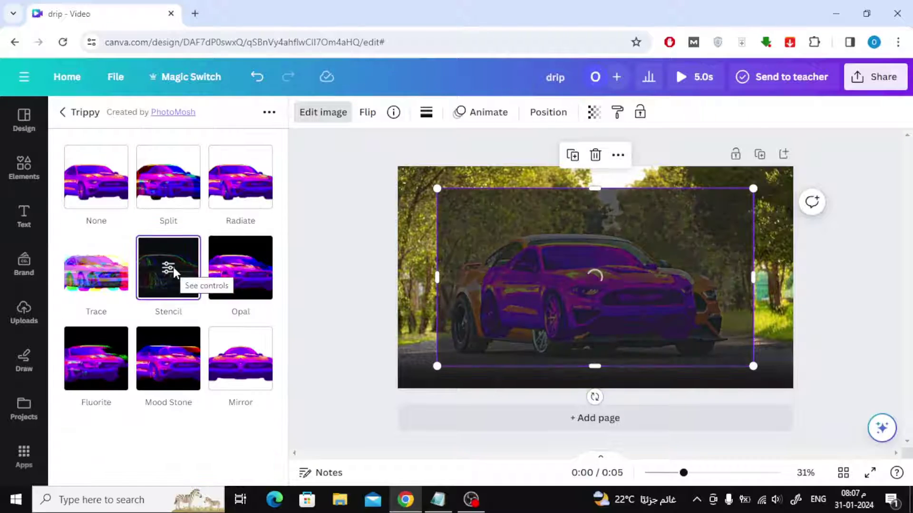
left_click(170, 269)
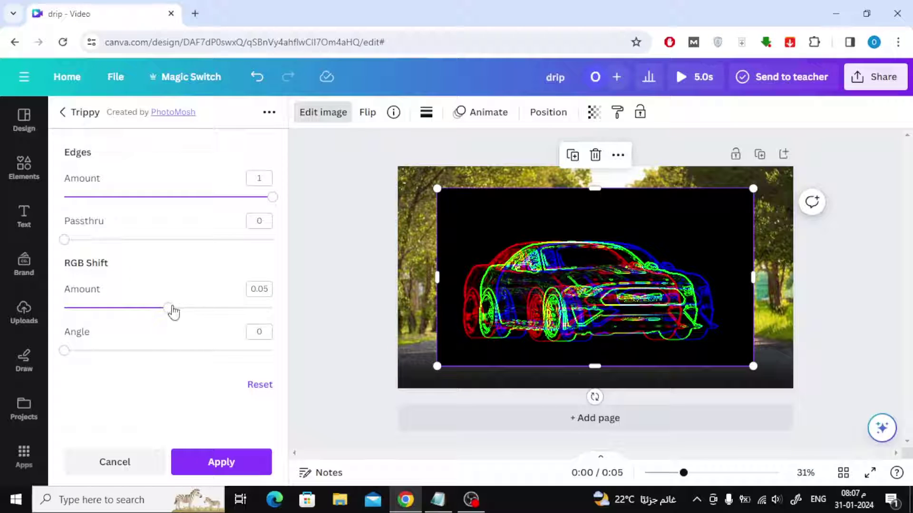
left_click_drag(171, 311, 64, 316)
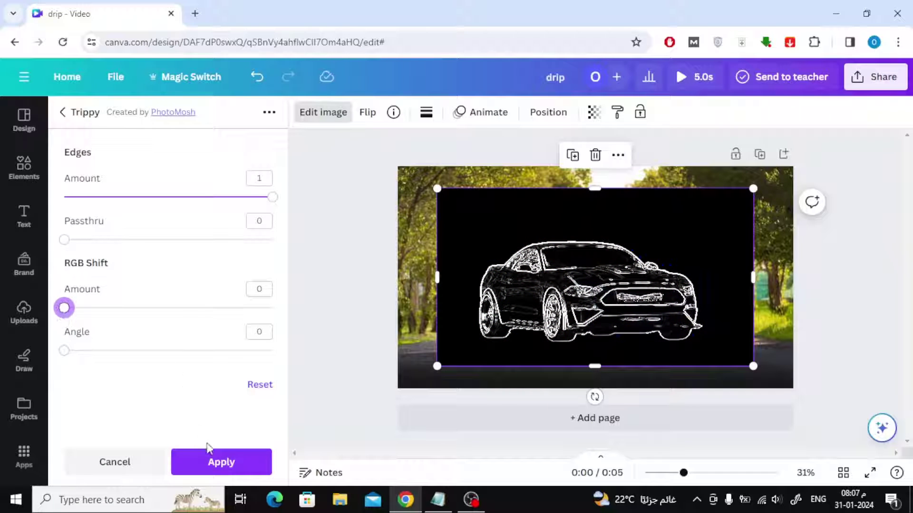
left_click(213, 460)
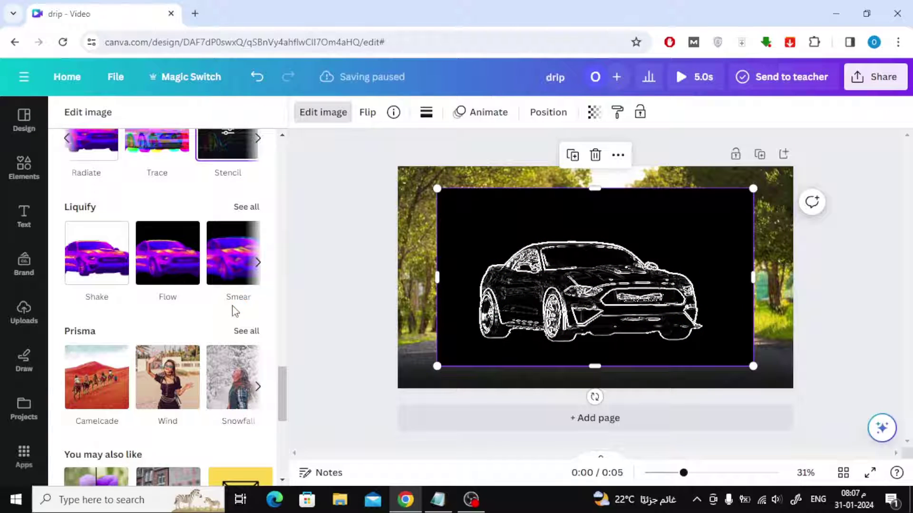
Step: Switch to the Trippy Trace effect and set its Brightness to 0.8
left_click(236, 283)
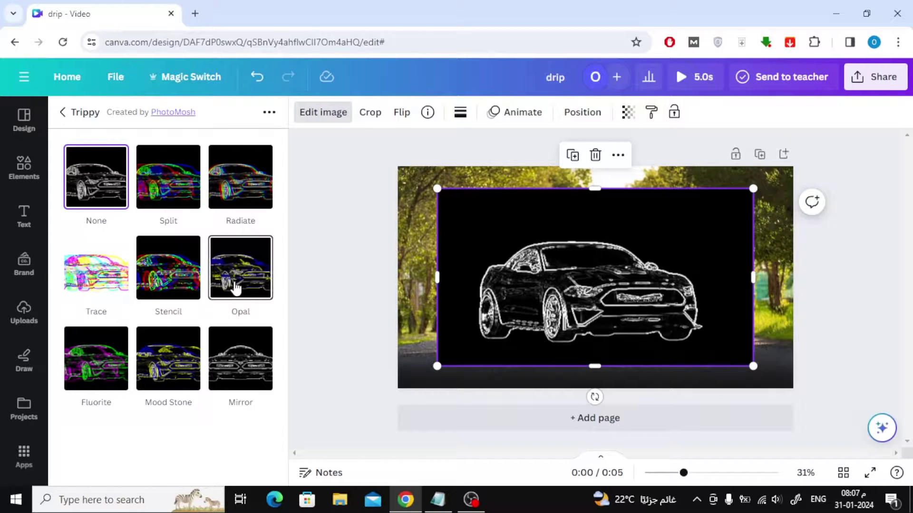
left_click(93, 260)
left_click(93, 259)
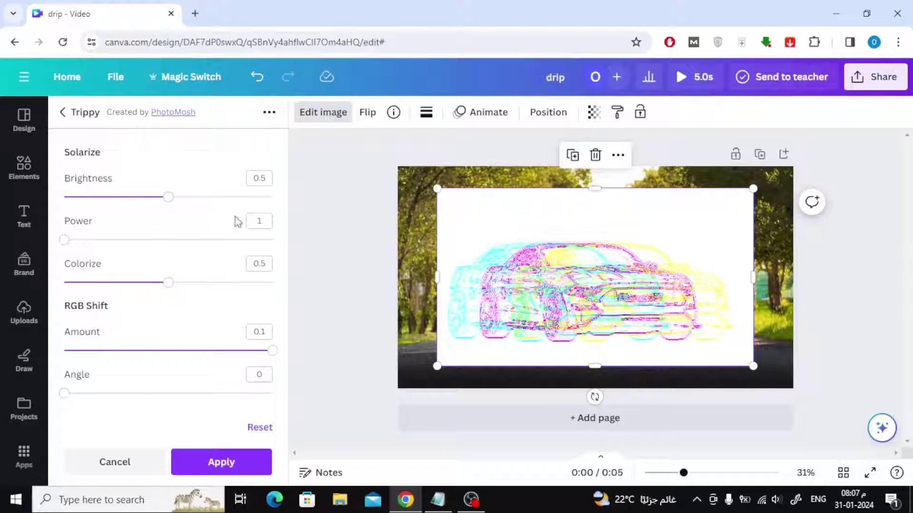
left_click(263, 178)
type("0")
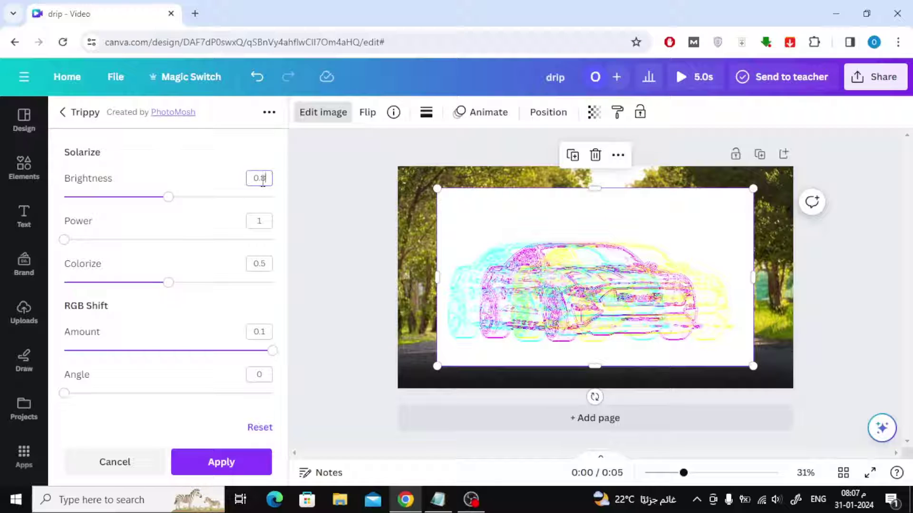
type(".8")
left_click(259, 220)
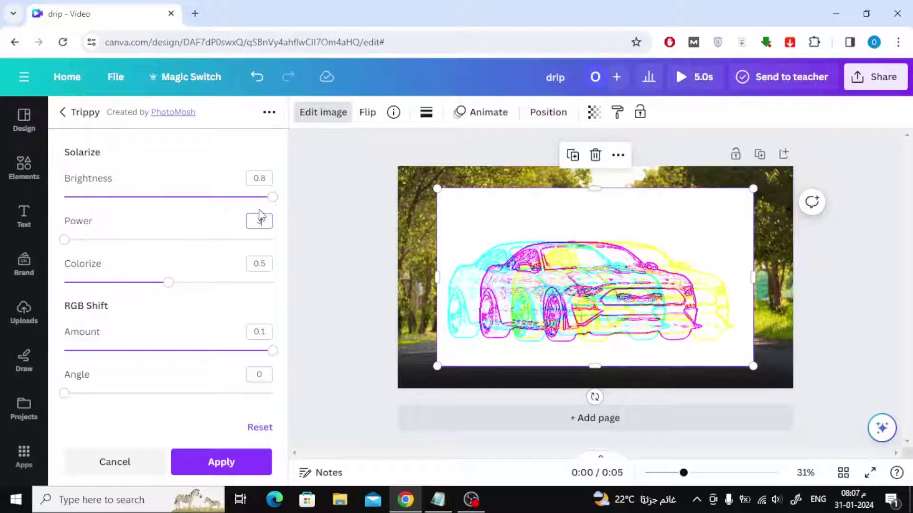
Step: Set Colorize to 1 and RGB Shift Amount to 0 for clean black line art
left_click(269, 265)
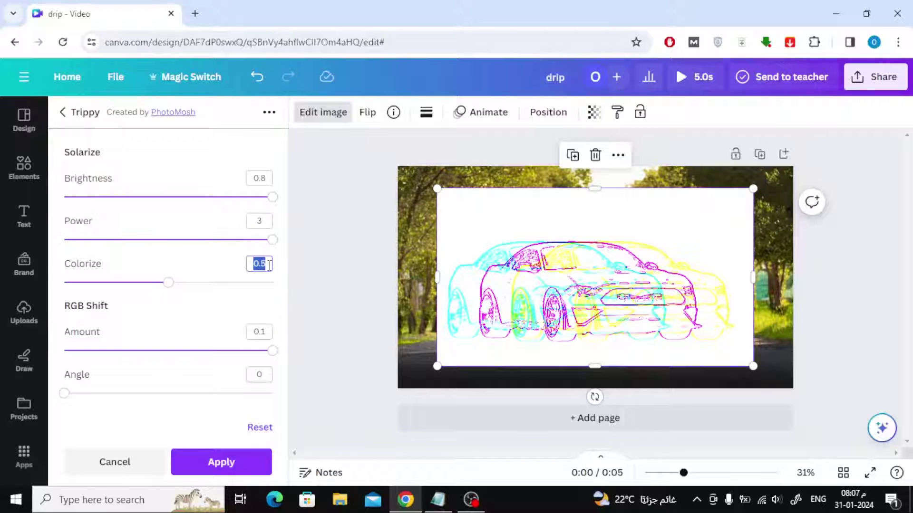
type("1")
left_click(253, 333)
type("0")
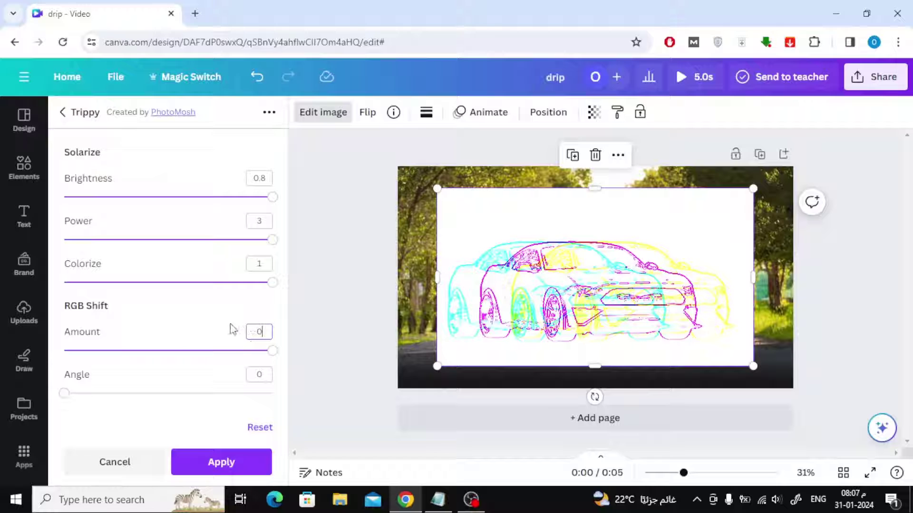
left_click(182, 319)
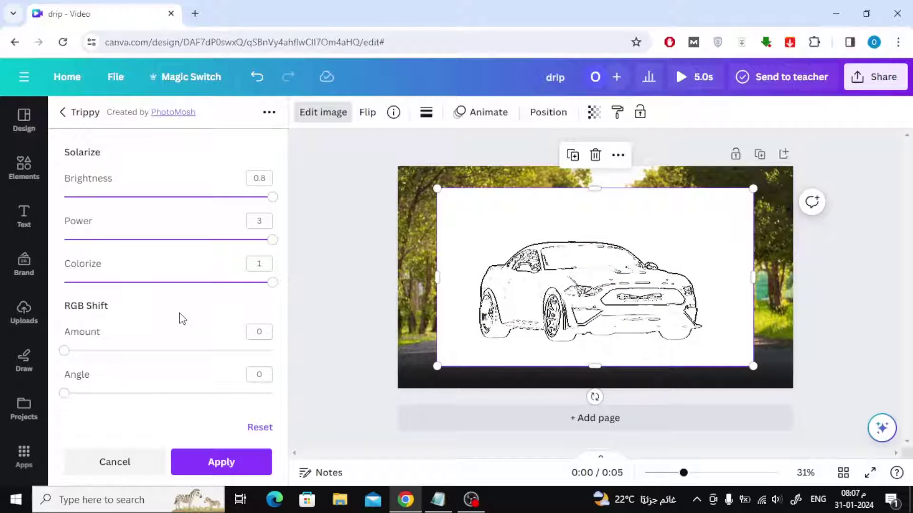
Step: Apply the adjusted Trippy effect and strip the white background from the line drawing
left_click(249, 464)
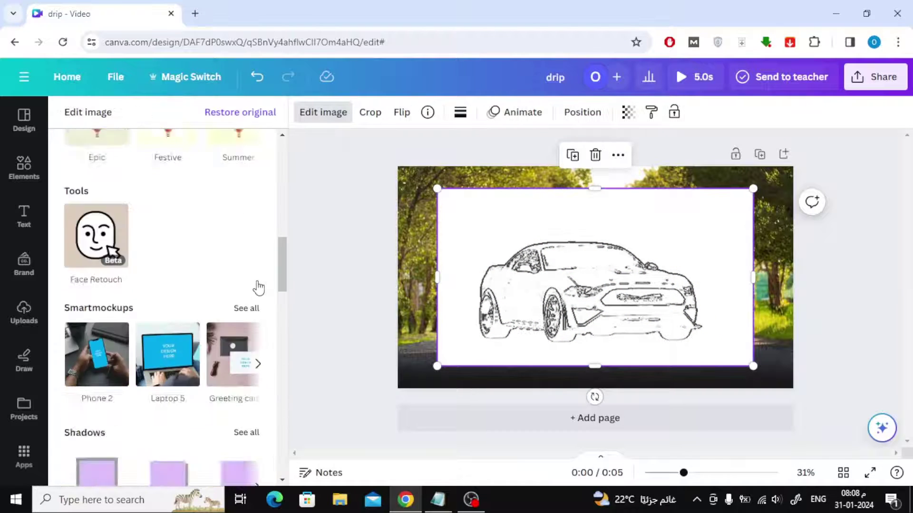
scroll(257, 285, "up", 3)
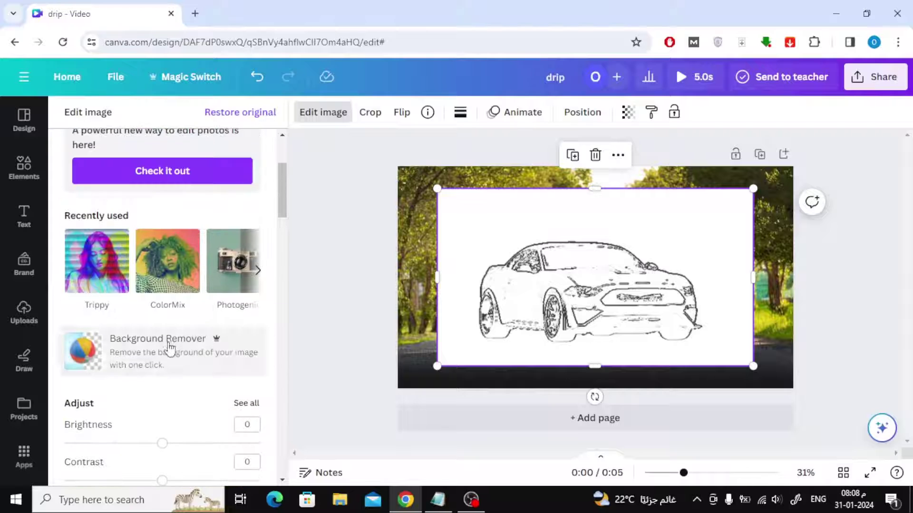
left_click(170, 349)
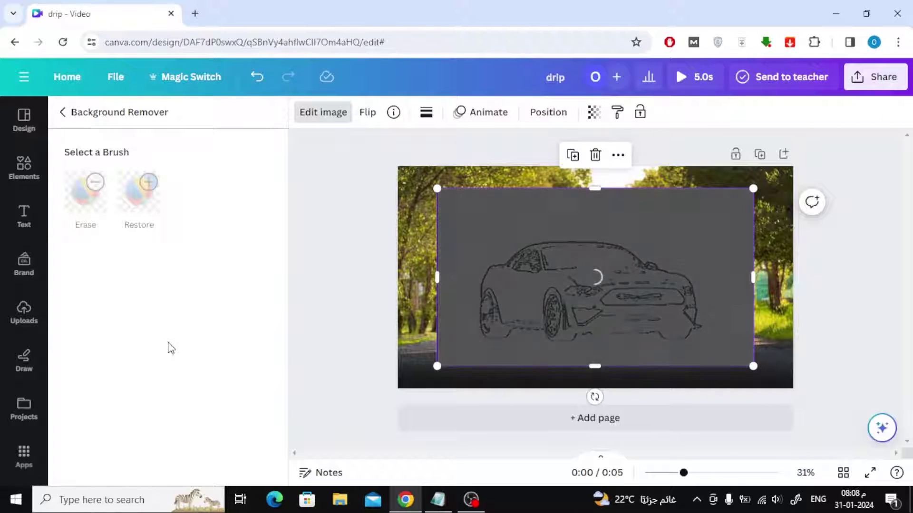
scroll(122, 250, "down", 4)
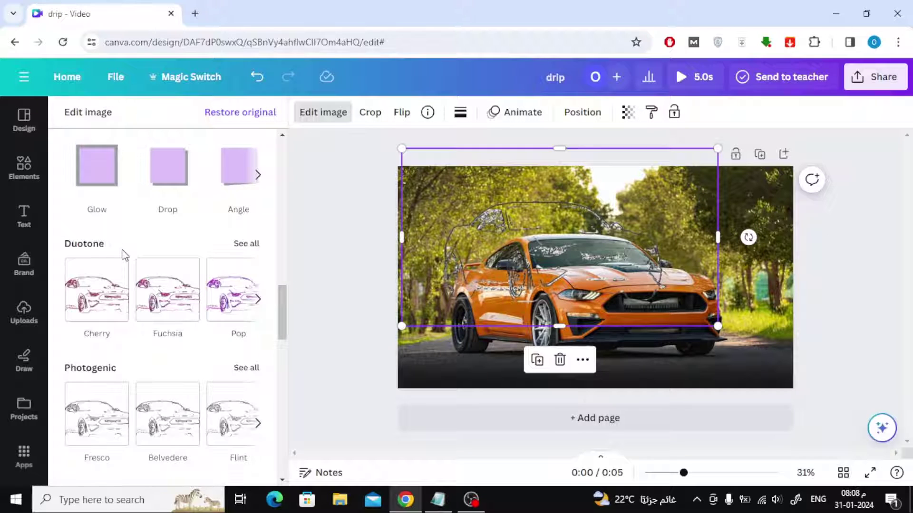
Step: Apply the Cherry duotone to the outline and set its highlights to white
left_click(242, 244)
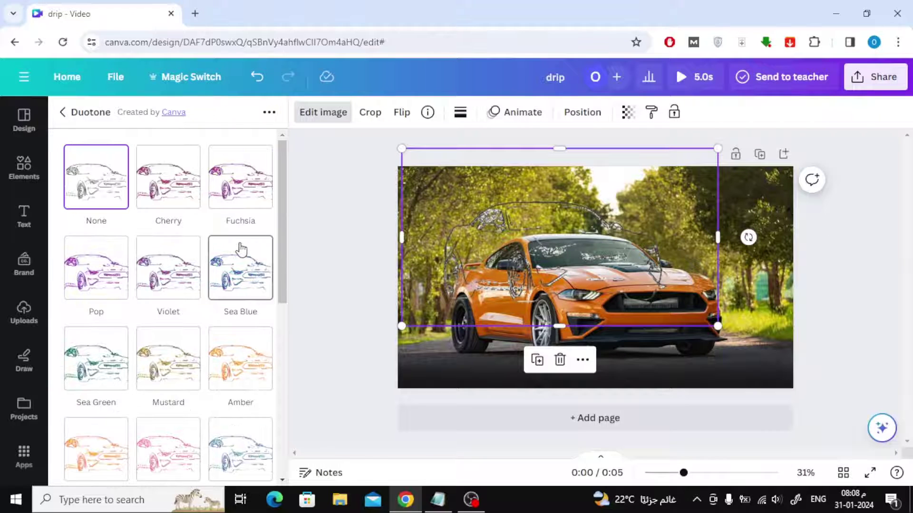
left_click(164, 180)
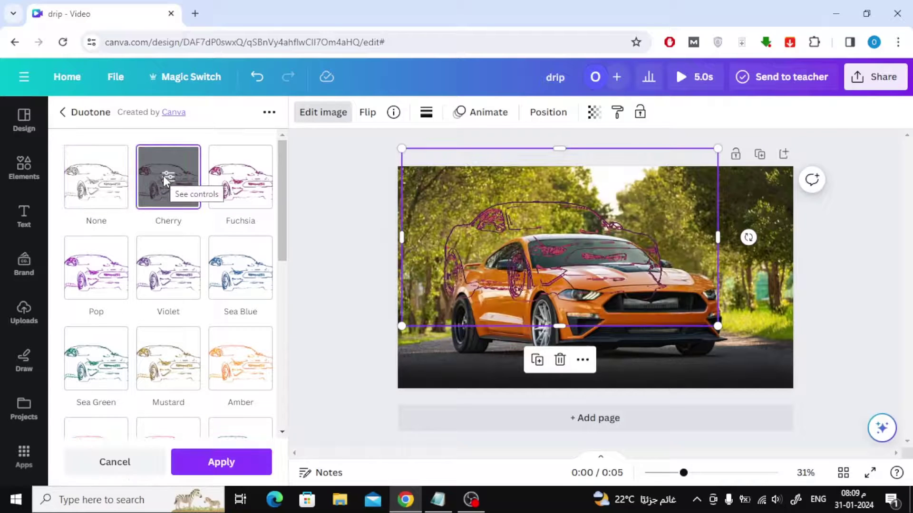
left_click(165, 178)
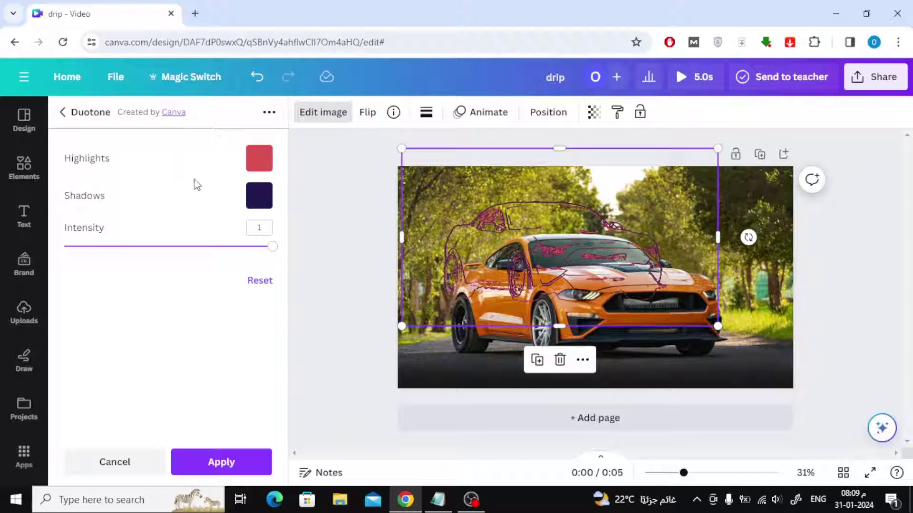
left_click(259, 161)
scroll(342, 261, "down", 3)
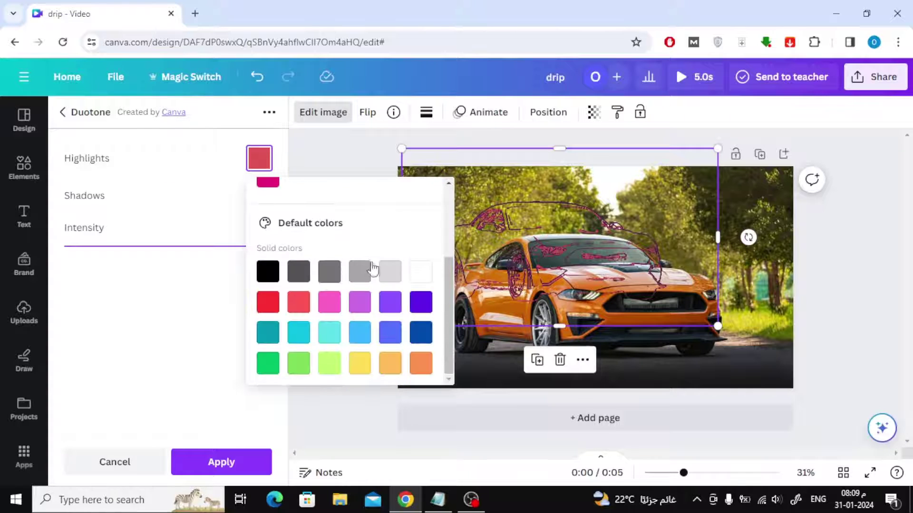
left_click(419, 272)
left_click(234, 198)
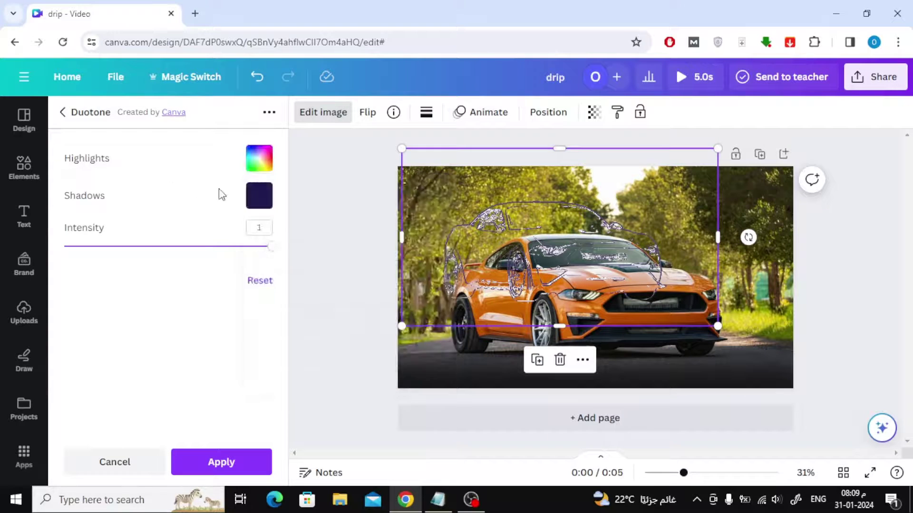
Step: Set the duotone shadows to white and move the white outline lower left
left_click(260, 200)
scroll(381, 295, "down", 3)
left_click(414, 309)
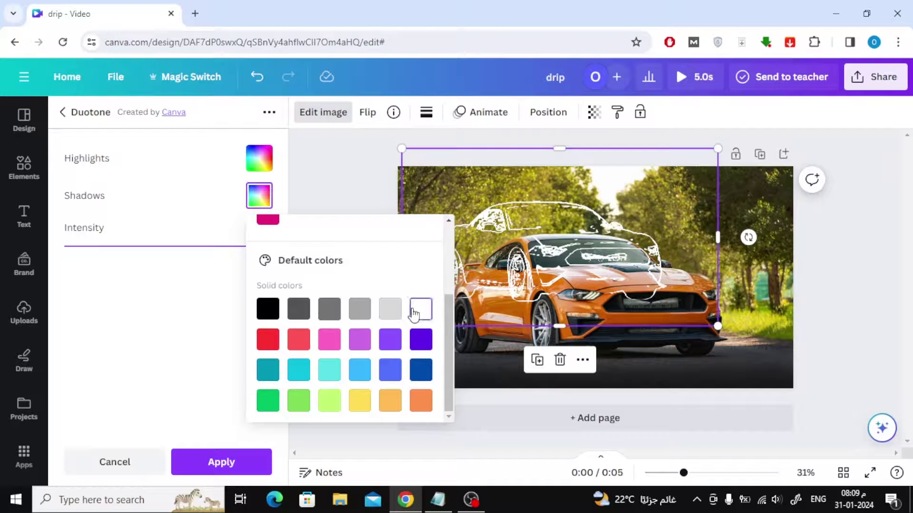
left_click(585, 245)
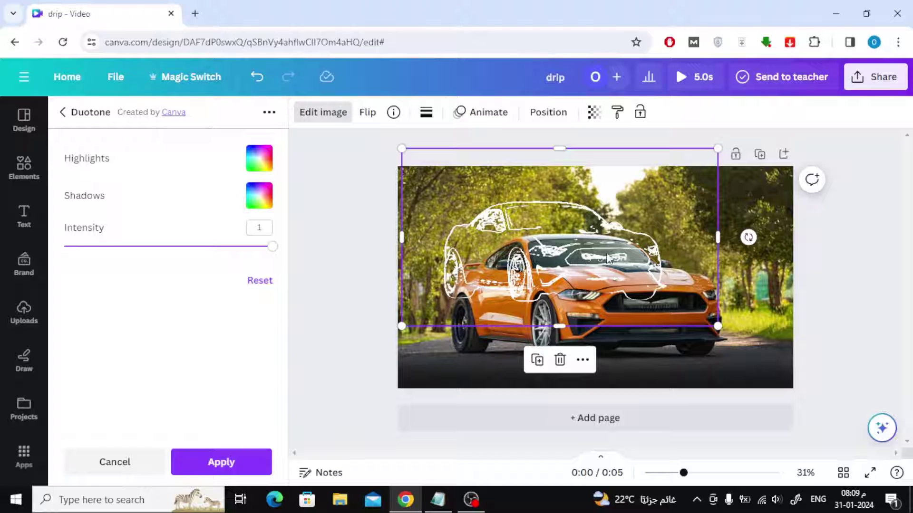
left_click_drag(611, 263, 588, 303)
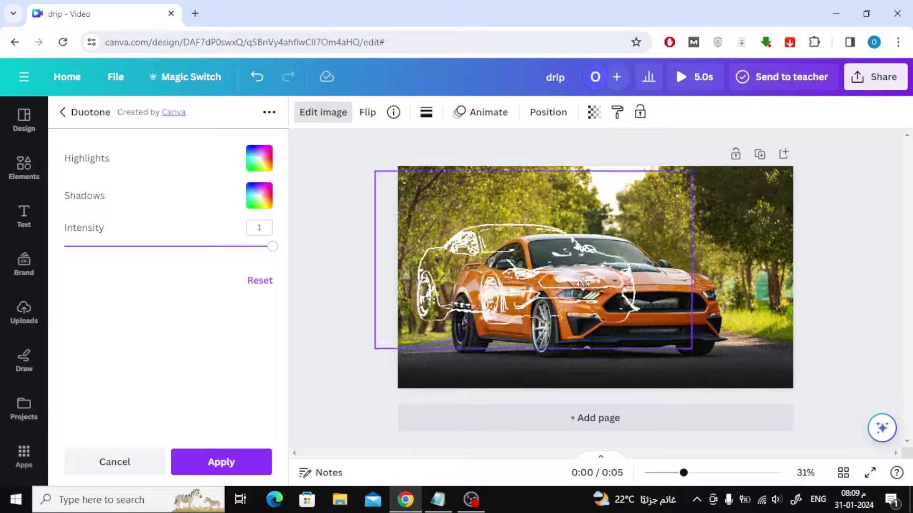
Step: Shrink the orange car photo and move it into the top-right corner
left_click(775, 267)
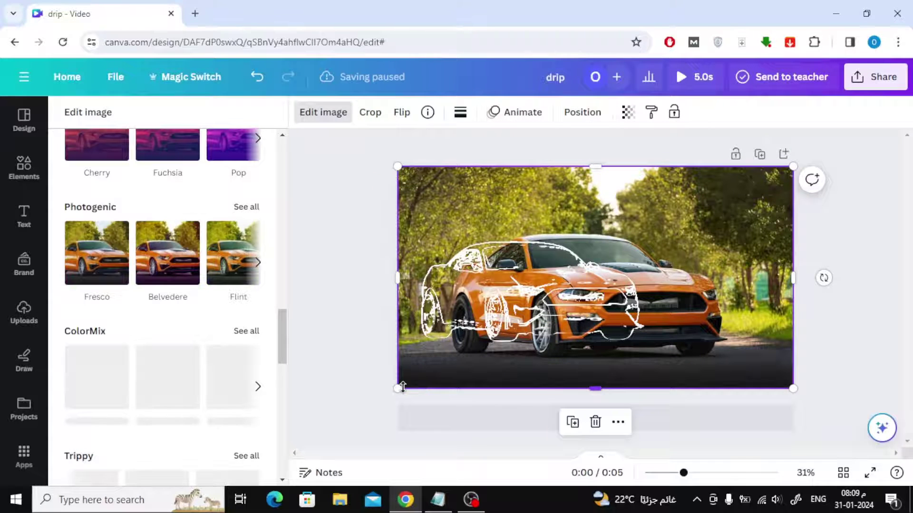
left_click_drag(402, 387, 579, 359)
left_click(506, 292)
left_click_drag(505, 292, 479, 279)
Step: Give the page a dark blue background colour
left_click(323, 147)
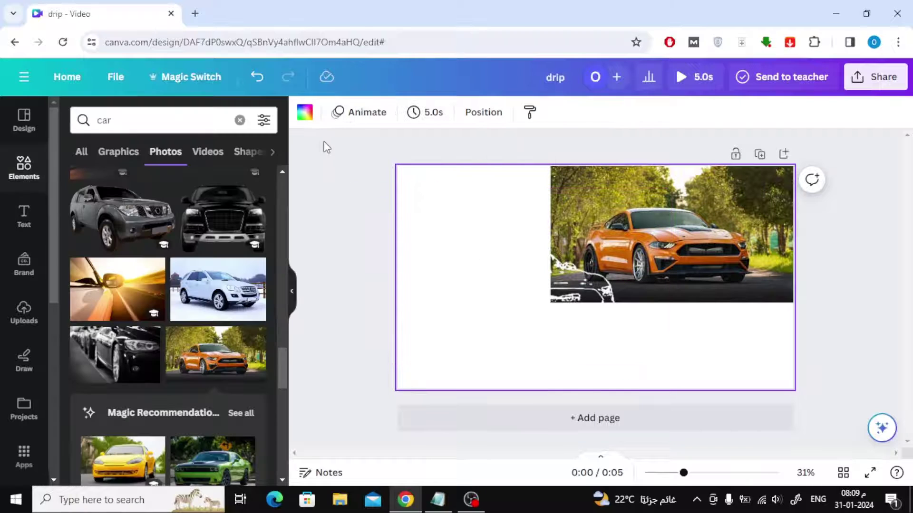
left_click(304, 113)
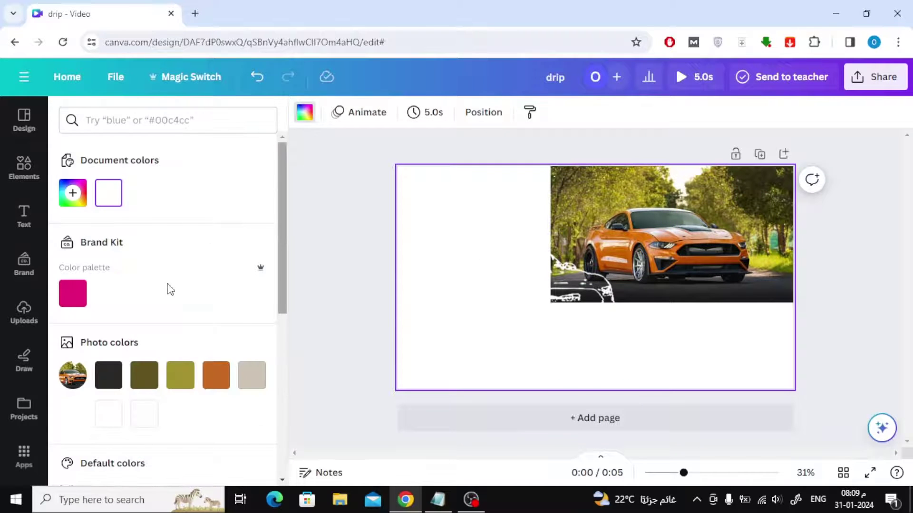
scroll(170, 289, "down", 4)
left_click(178, 389)
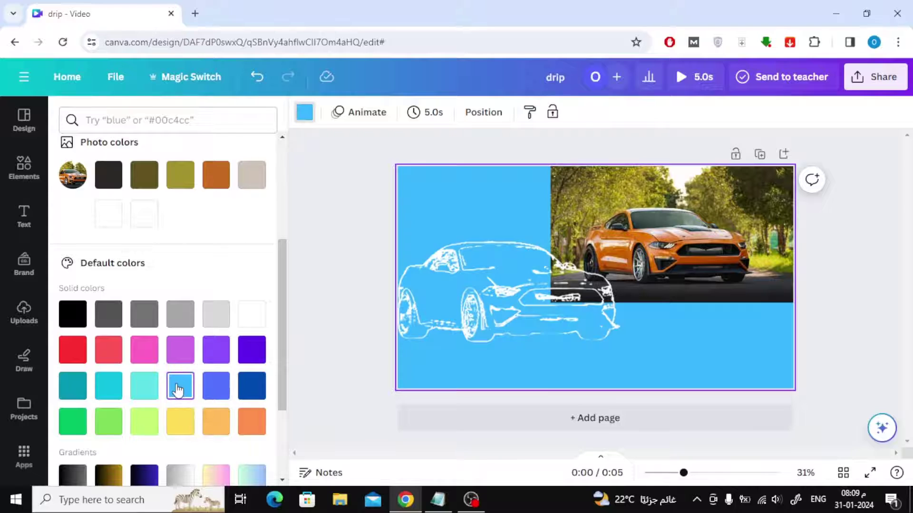
left_click(251, 386)
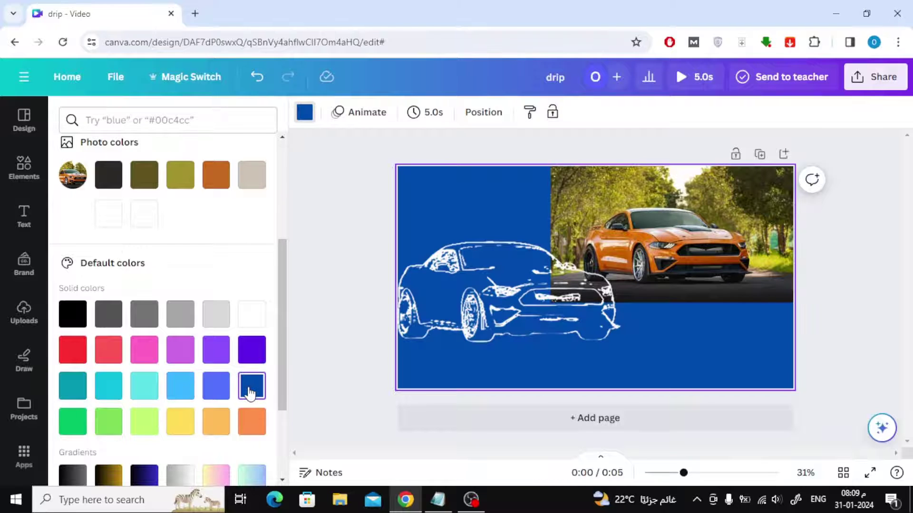
Step: Shrink the white outline and shift it lower left on the page
left_click(504, 336)
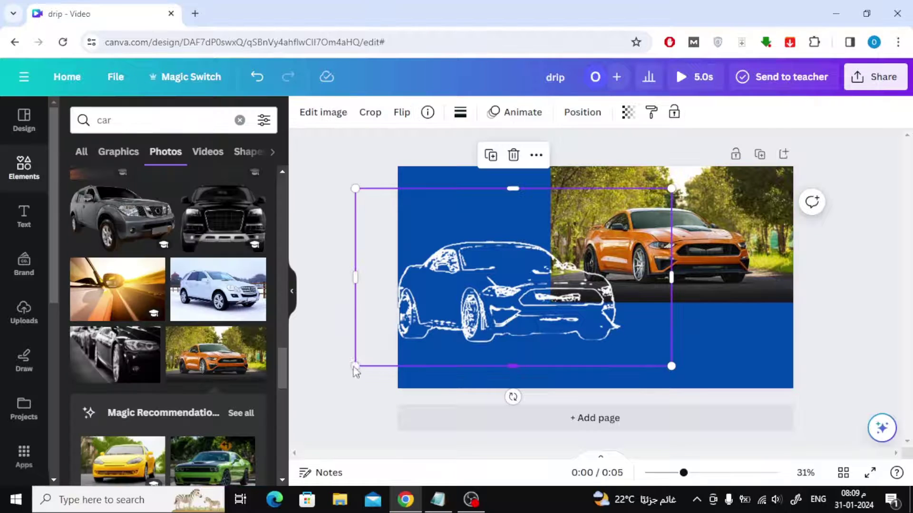
mouse_move(355, 366)
left_mouse_down()
mouse_move(352, 330)
mouse_move(387, 348)
left_mouse_up()
mouse_move(483, 297)
left_mouse_down()
mouse_move(484, 331)
mouse_move(470, 330)
left_mouse_up()
left_click(732, 330)
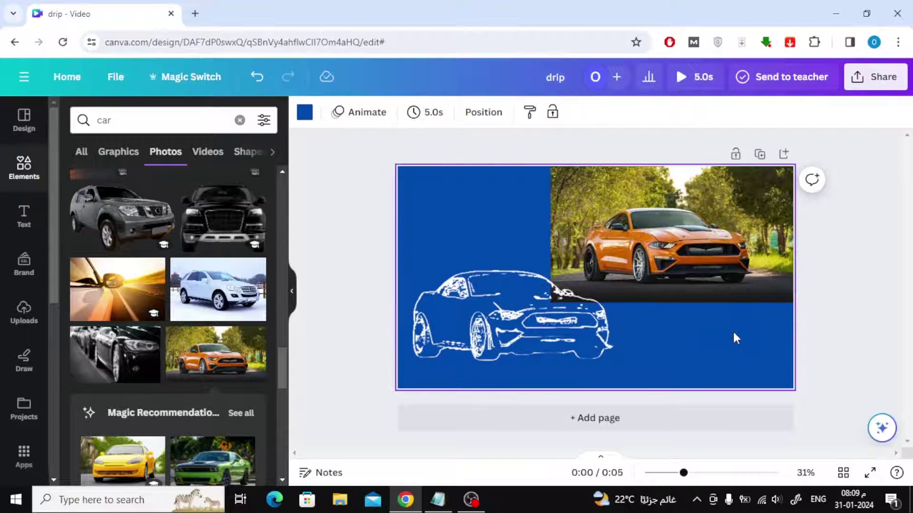
Step: Shrink the orange photo to 1,046 × 589 at top right and raise the outline
left_click(723, 257)
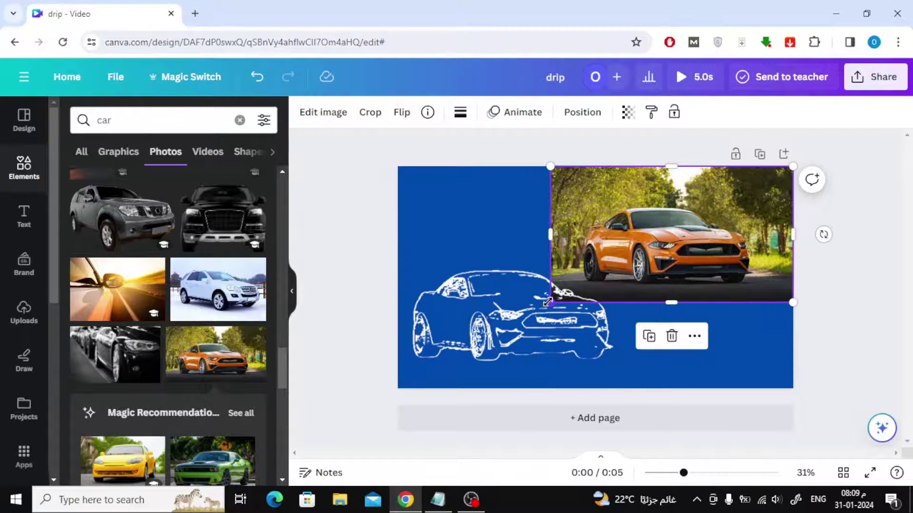
left_click_drag(549, 303, 583, 301)
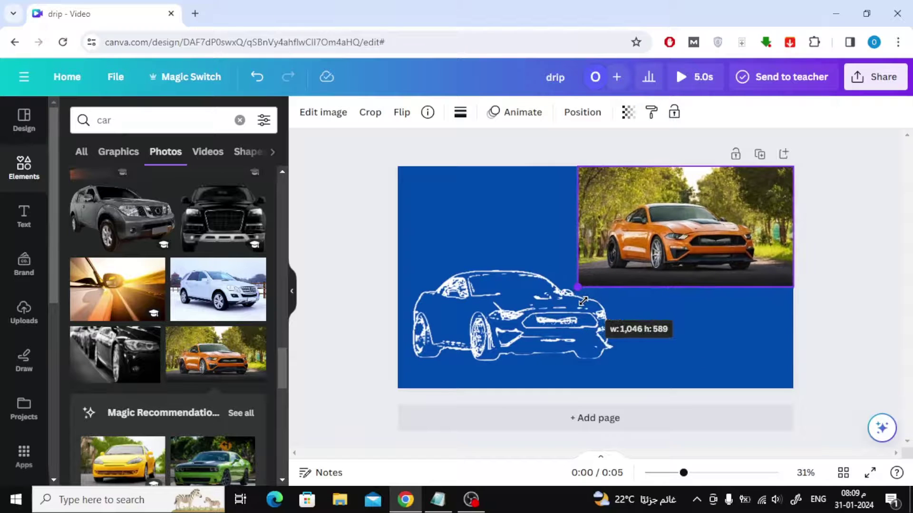
left_click(813, 181)
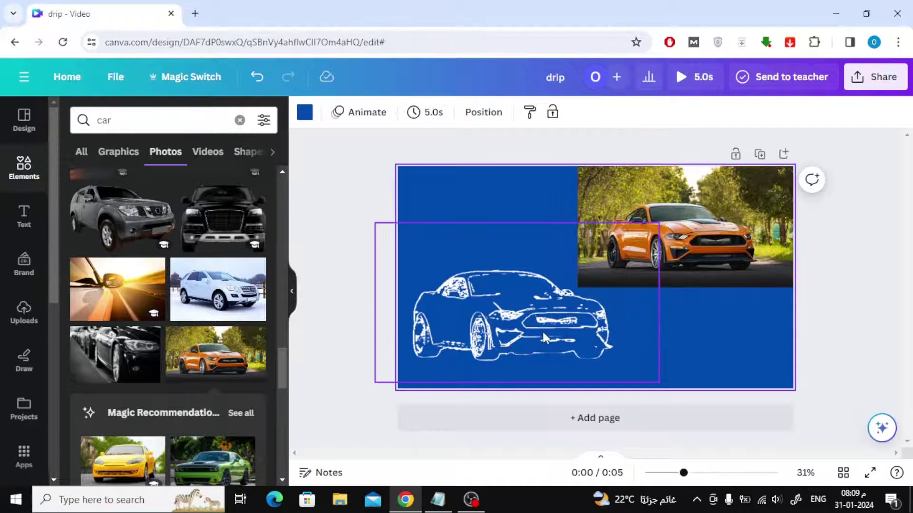
left_click_drag(544, 335, 542, 310)
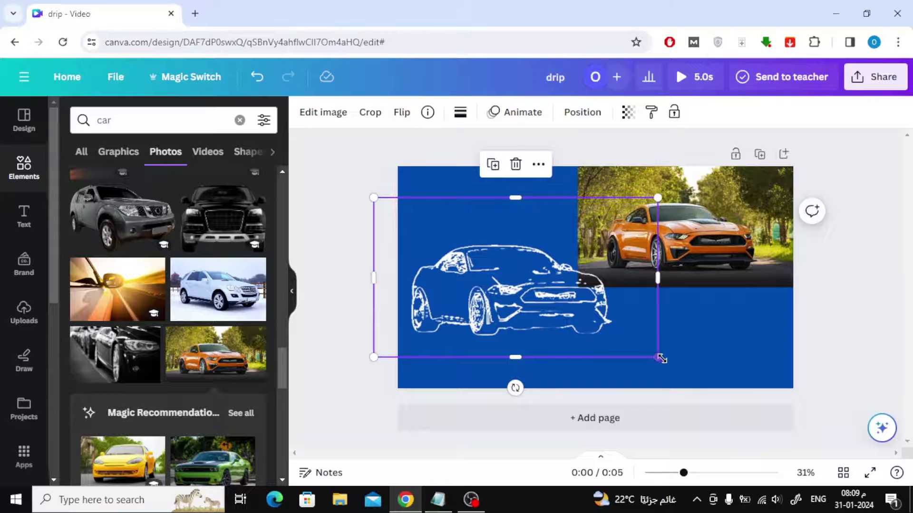